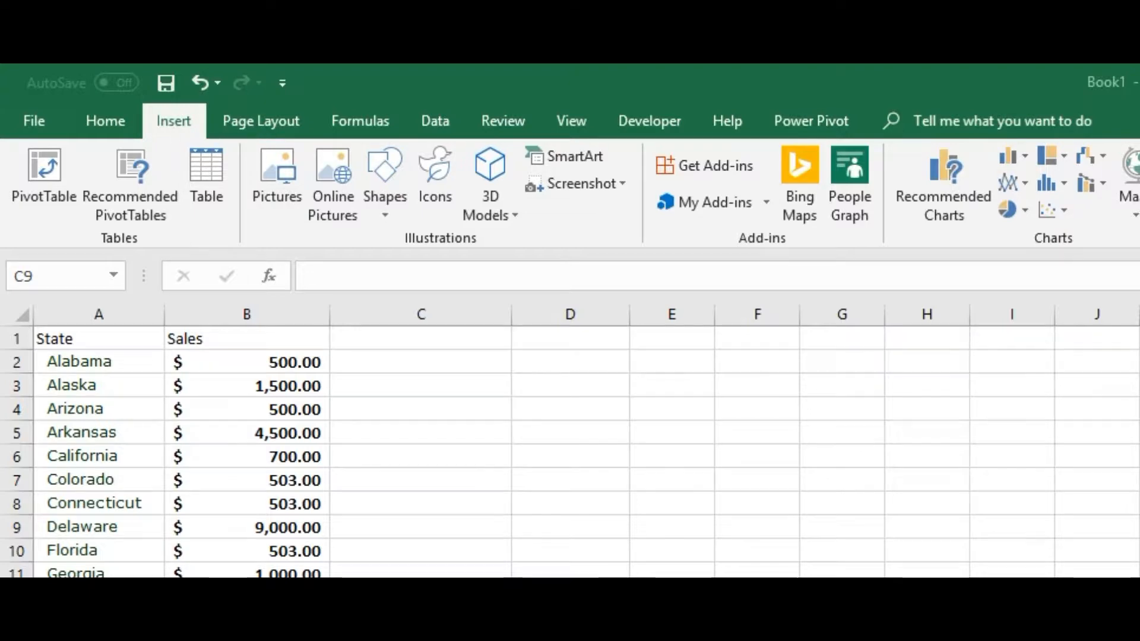
Launch 3D Maps from the workbook and open the existing Tour 2
left_click(533, 176)
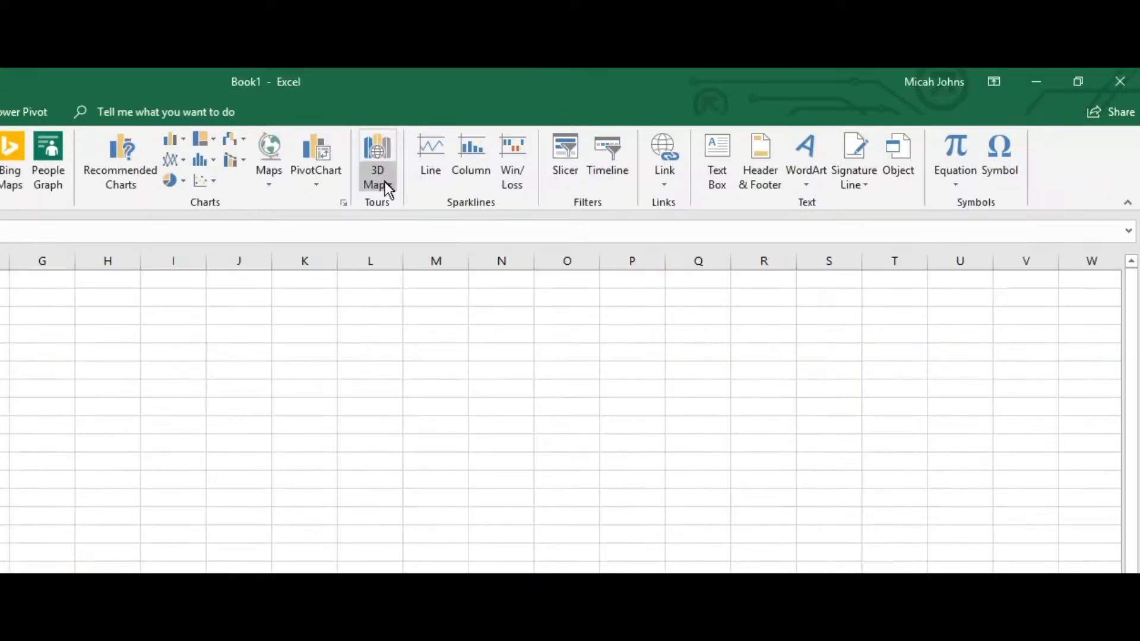
left_click(384, 182)
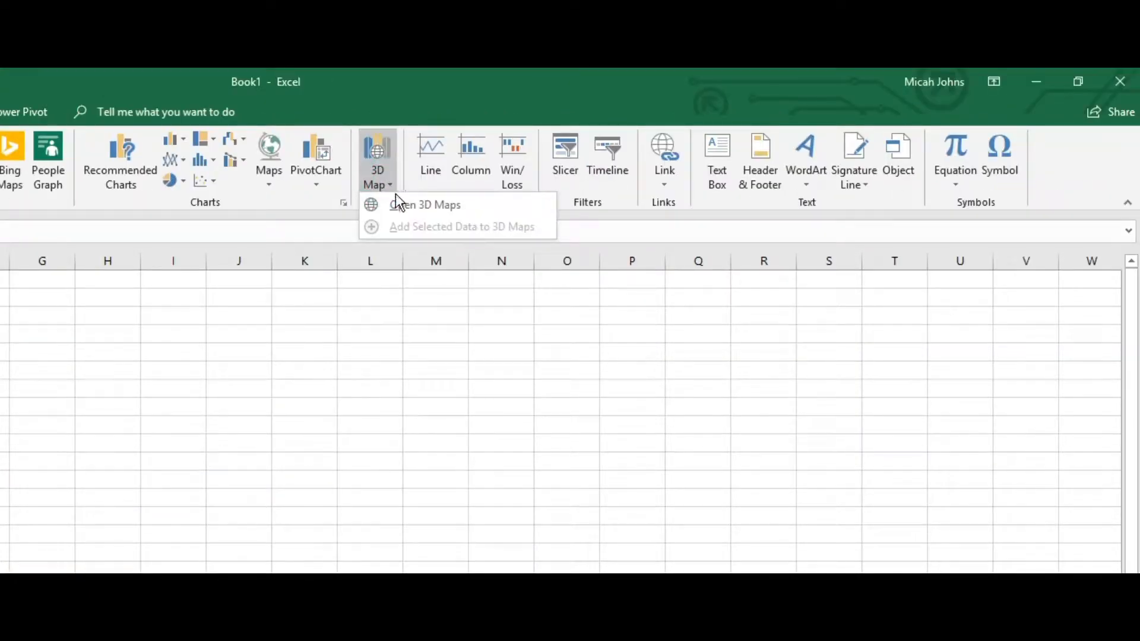
left_click(397, 199)
left_click(572, 347)
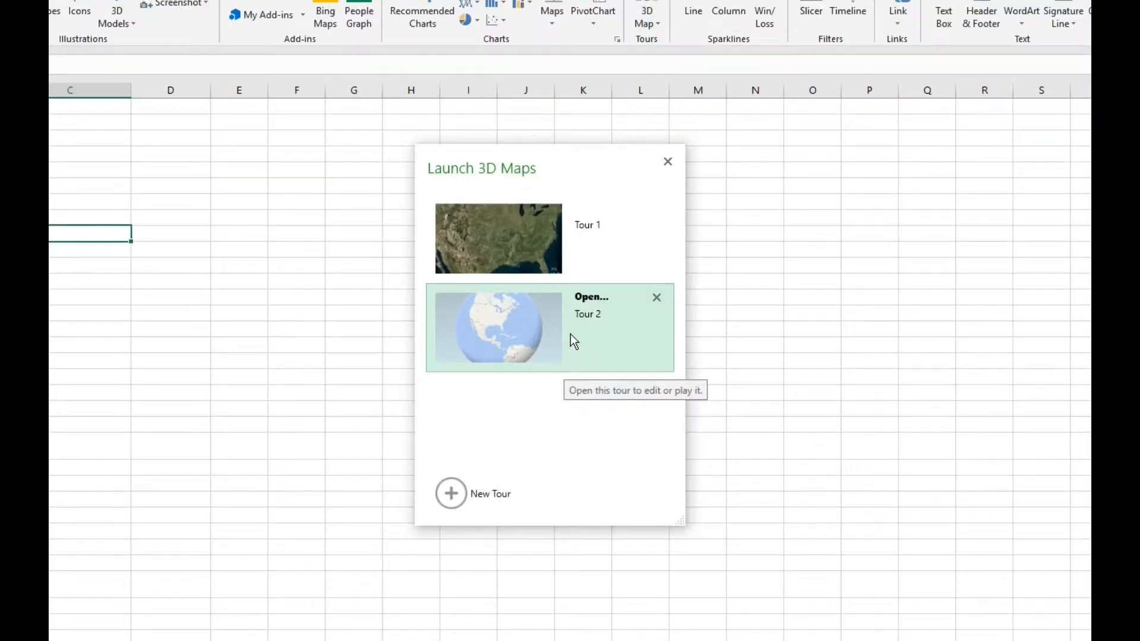
left_click(574, 341)
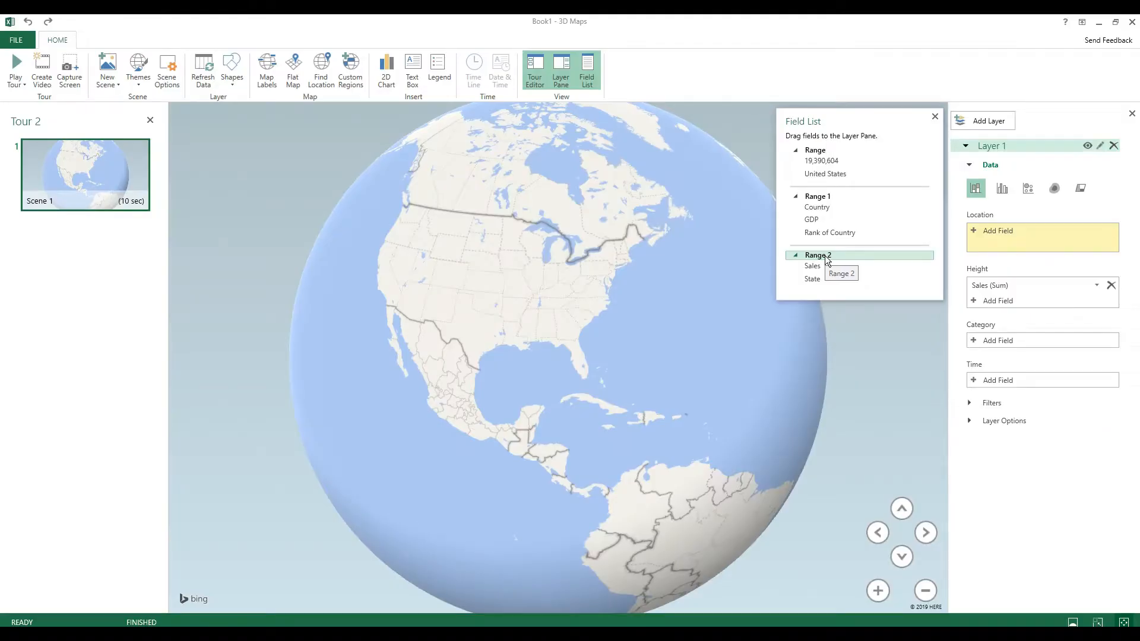
Look at the worksheet data, return to 3D Maps and add the State field from Range 2 as Layer 1's location
left_click(1101, 21)
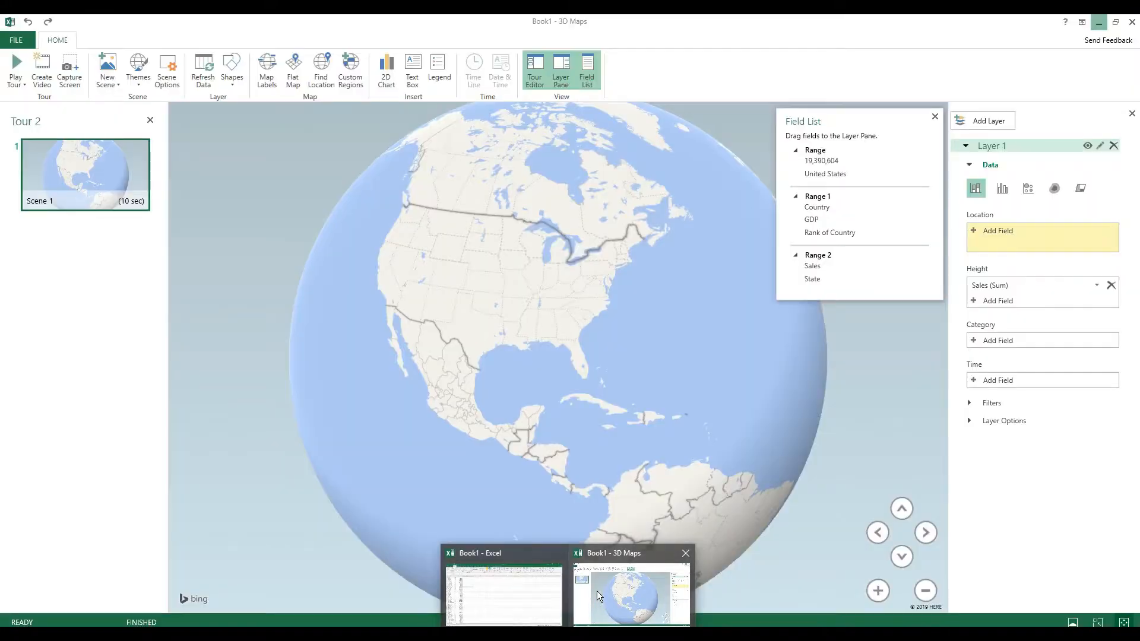
left_click(597, 592)
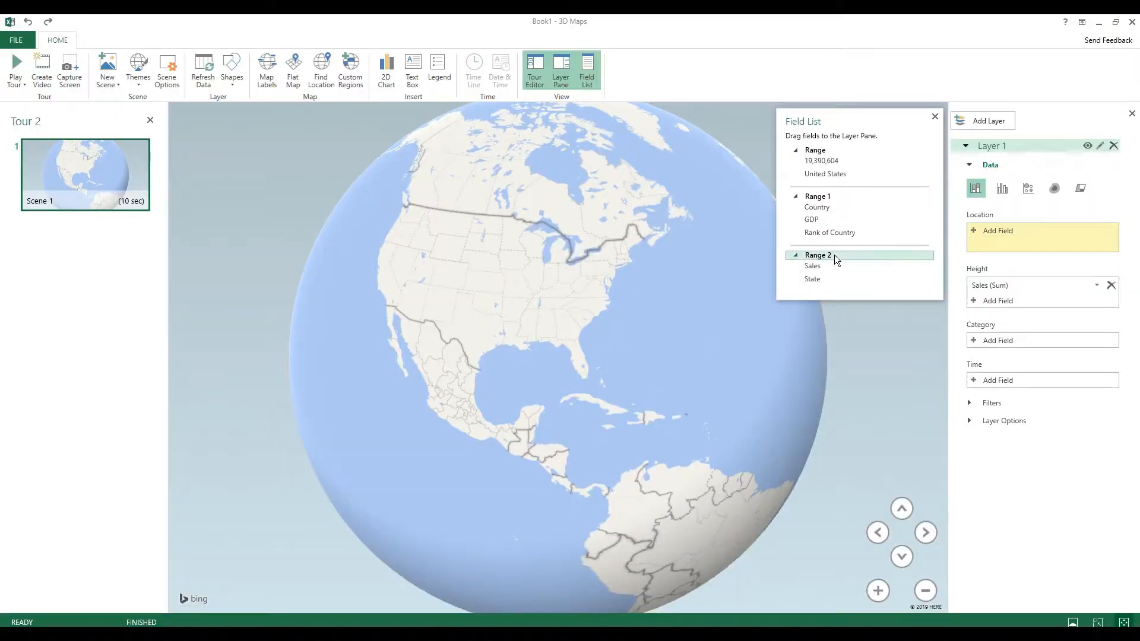
left_click(1003, 232)
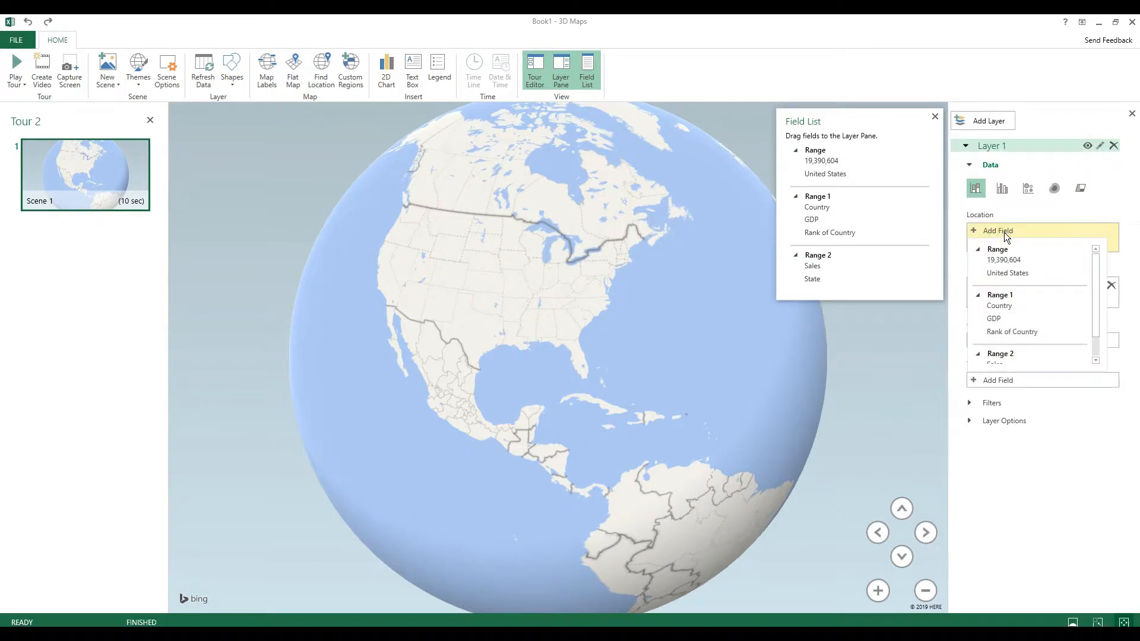
scroll(1032, 325, "down", 1)
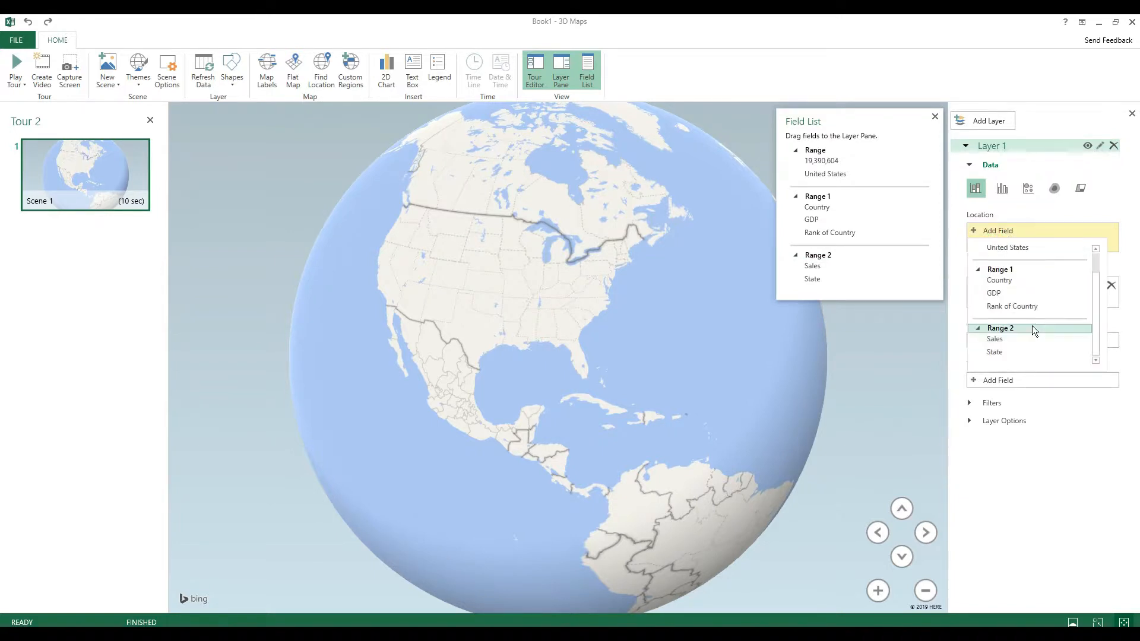
left_click(1001, 353)
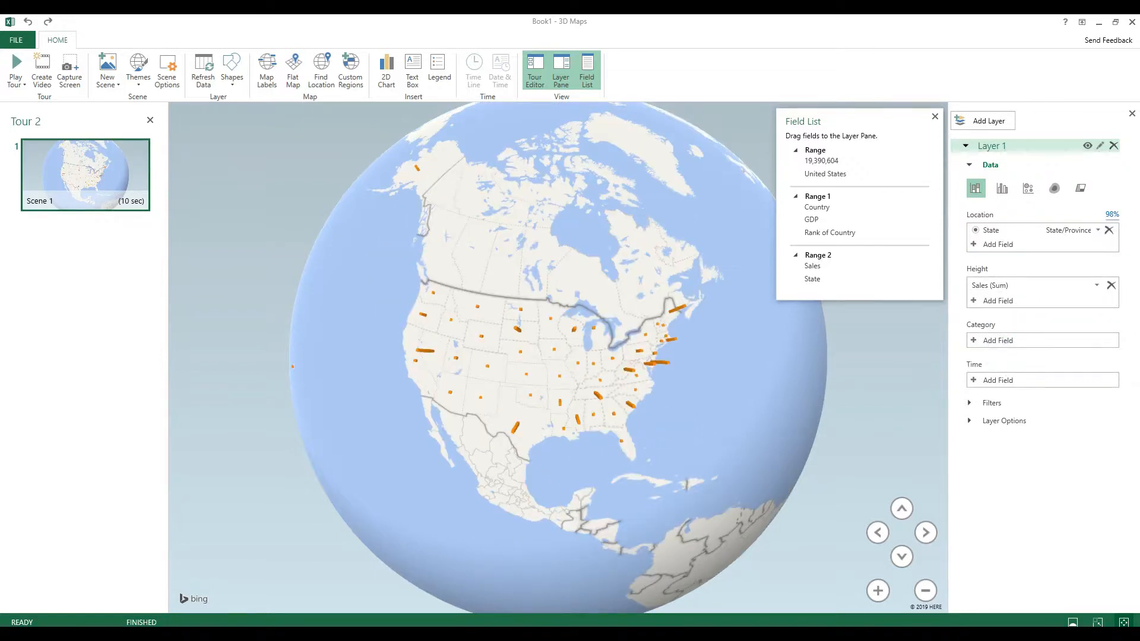
Switch to the Excel worksheet to review the State and Sales columns, and return to the 3D Maps window
mouse_move(567, 634)
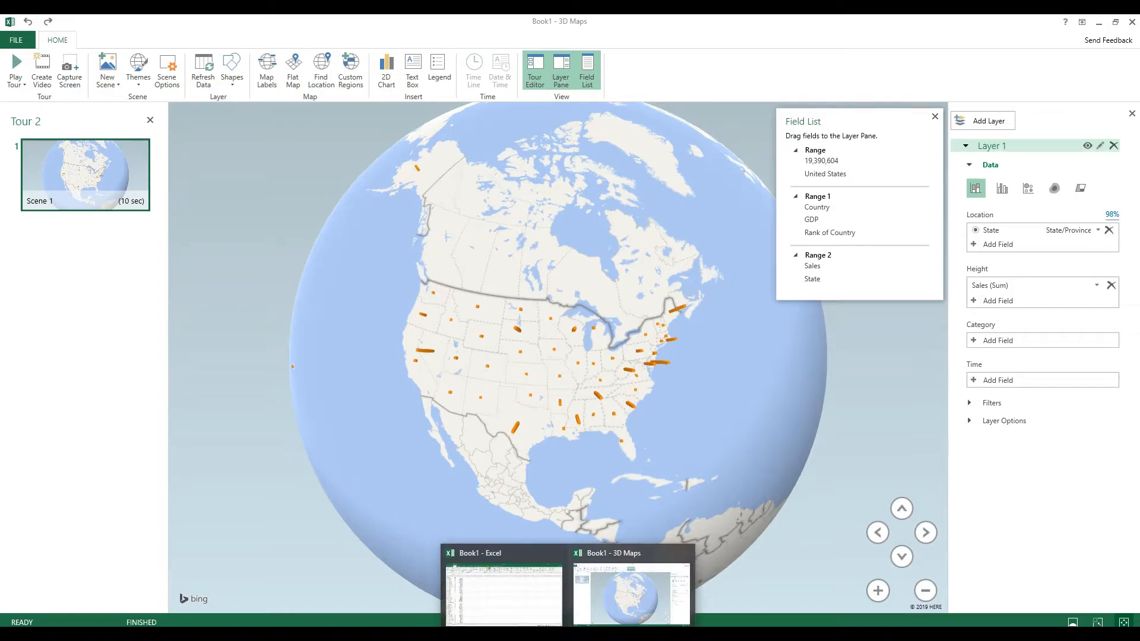
left_click(504, 597)
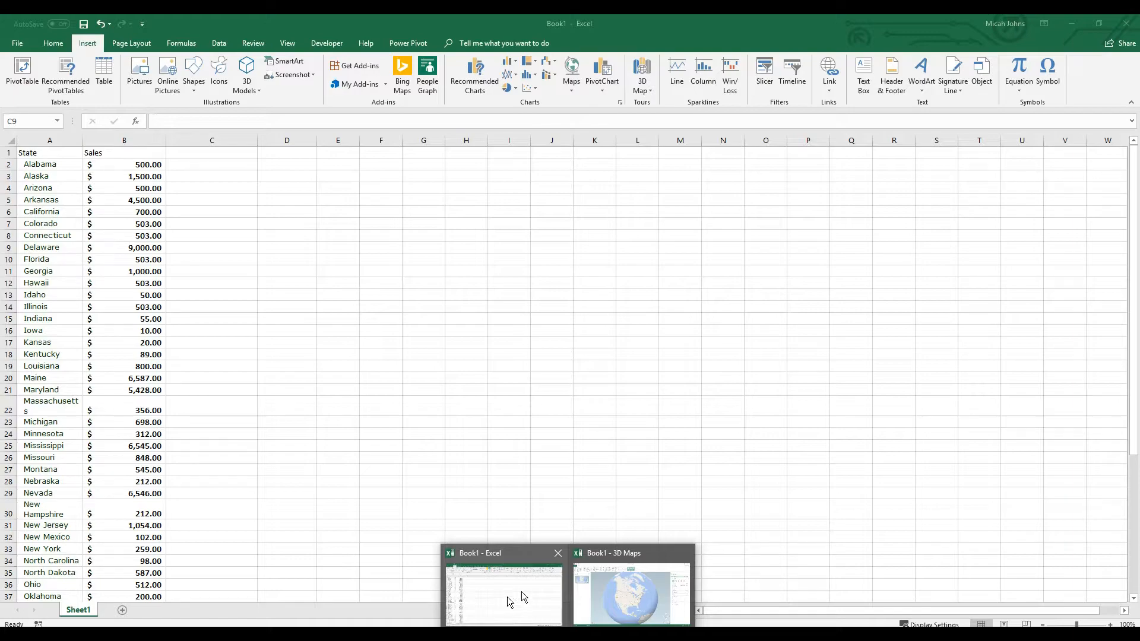
mouse_move(632, 595)
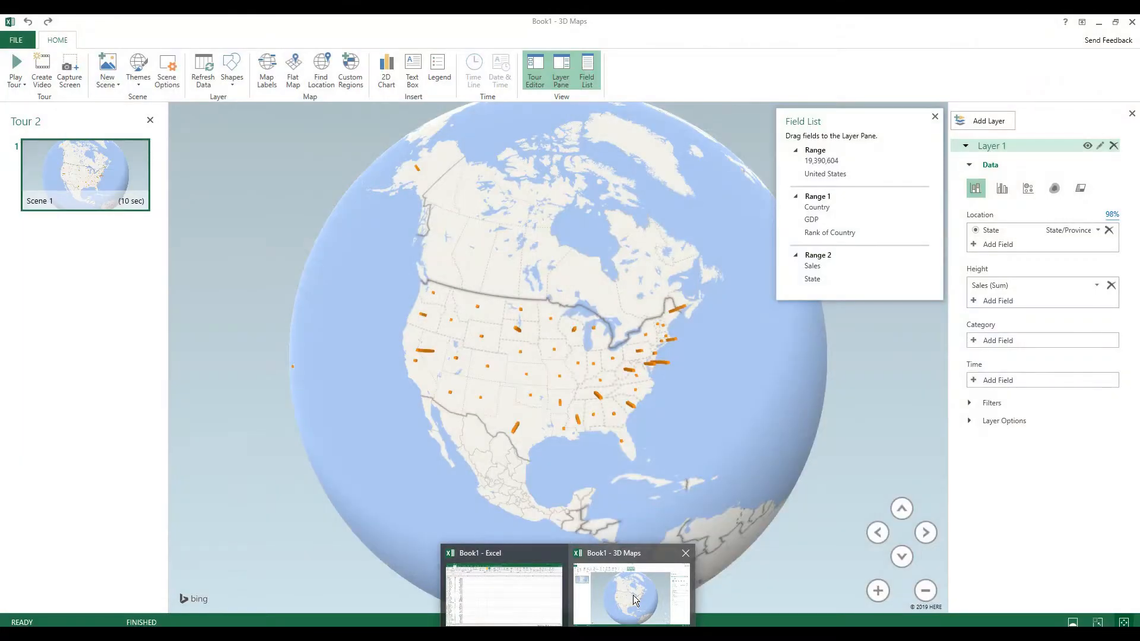
left_click(633, 595)
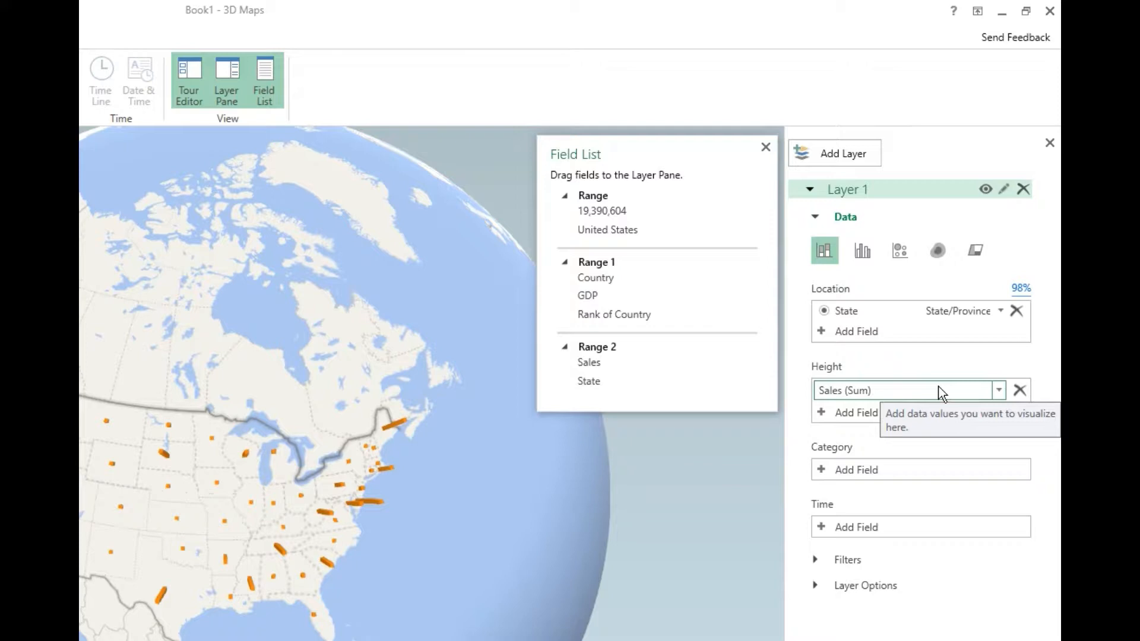
Remove the Sales field from Layer 1's height and add it again from Range 2, without keeping the legend
left_click(985, 395)
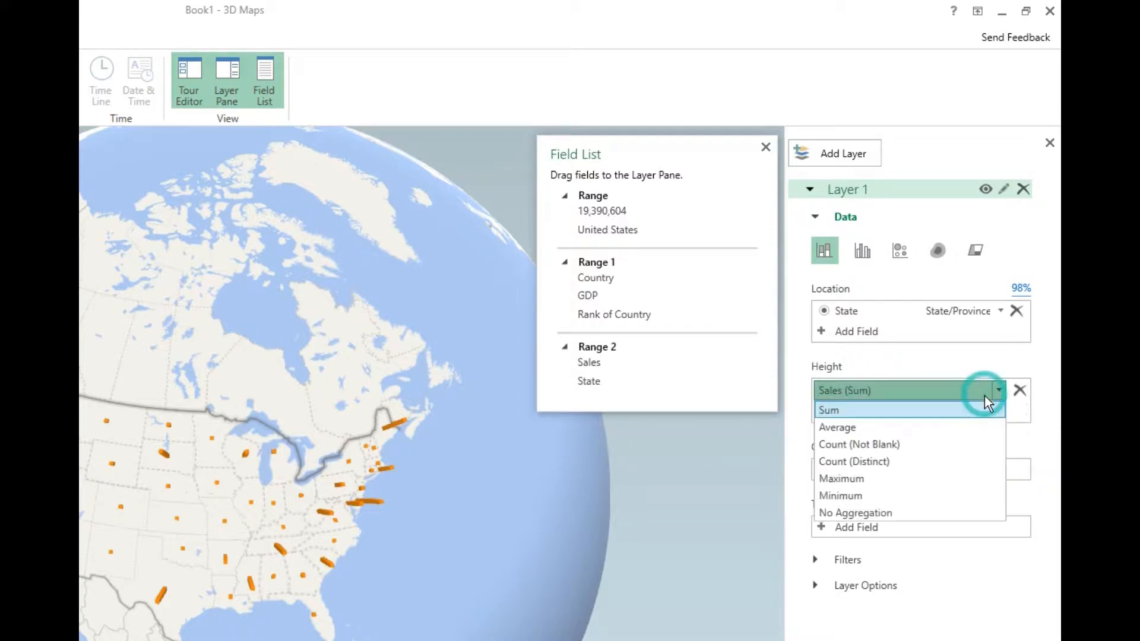
left_click(978, 373)
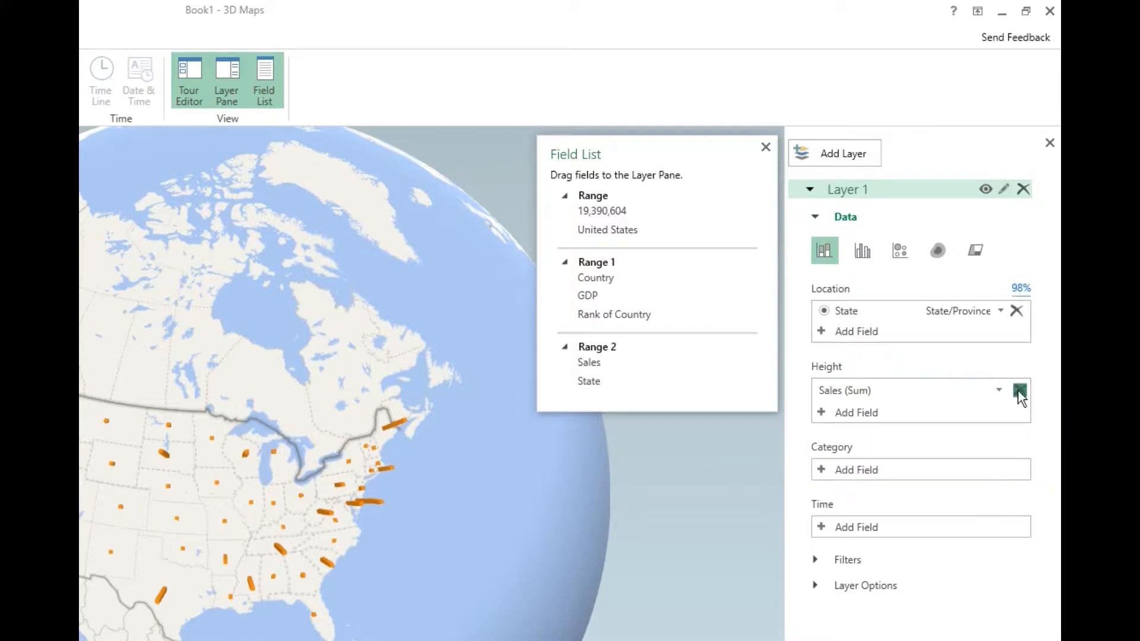
left_click(1020, 390)
left_click(900, 390)
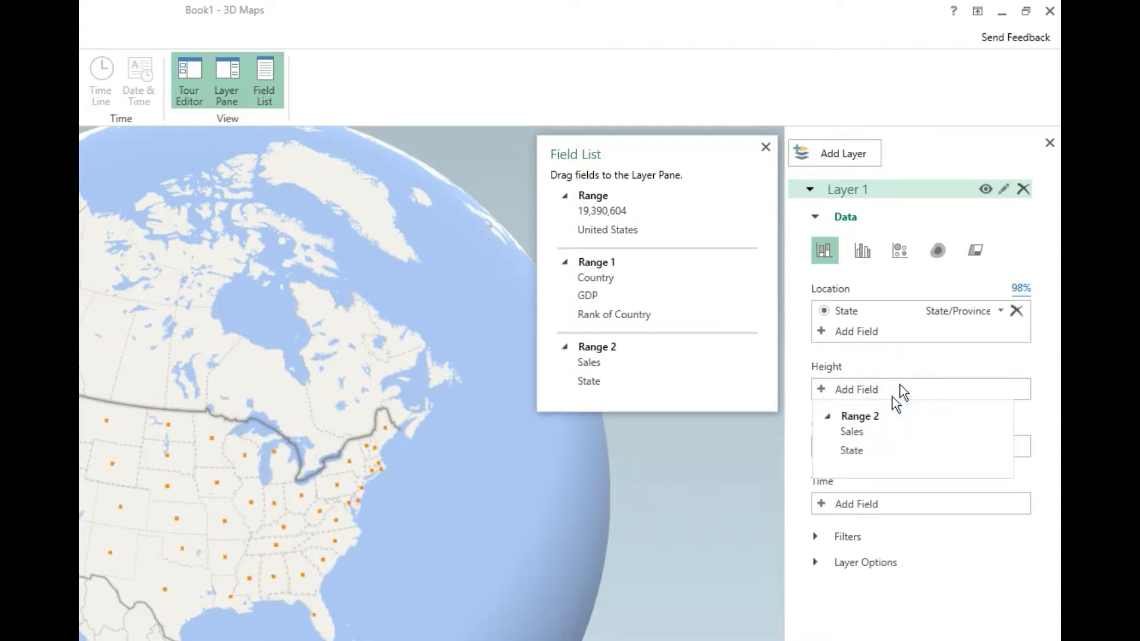
left_click(872, 432)
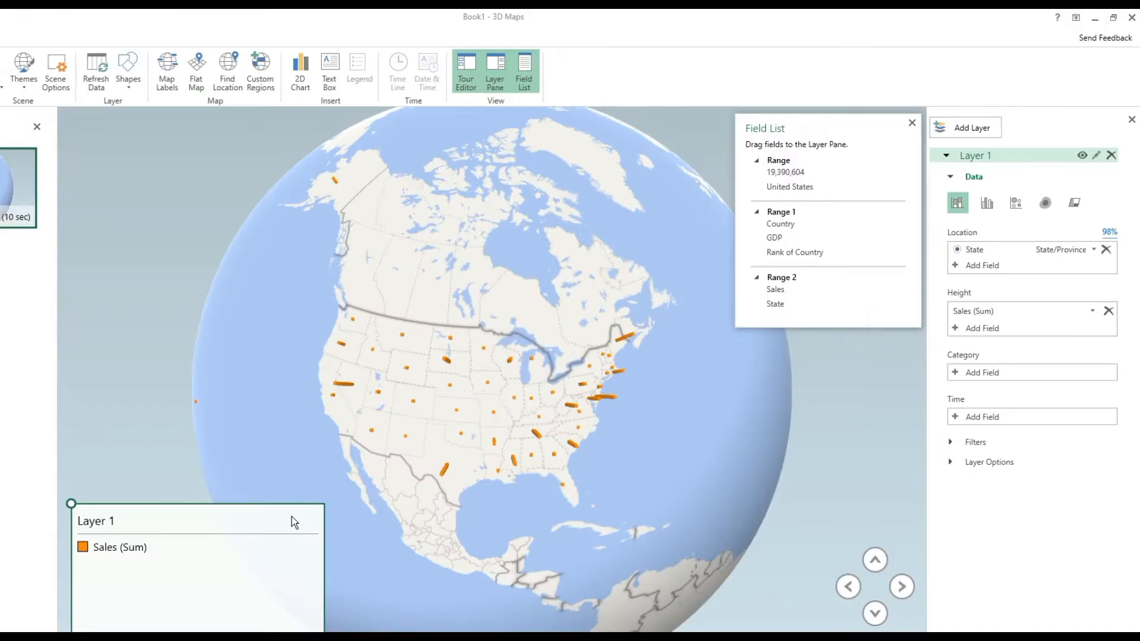
key("Delete")
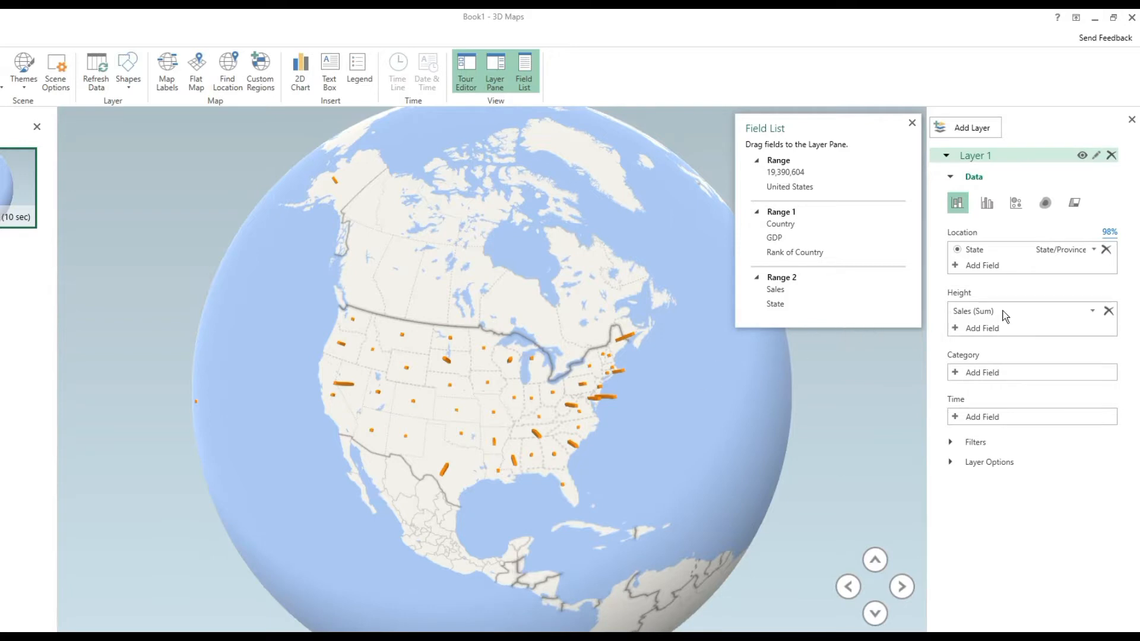
Close the Field List and frame the globe on the sales columns across the United States
left_click_drag(505, 420, 522, 407)
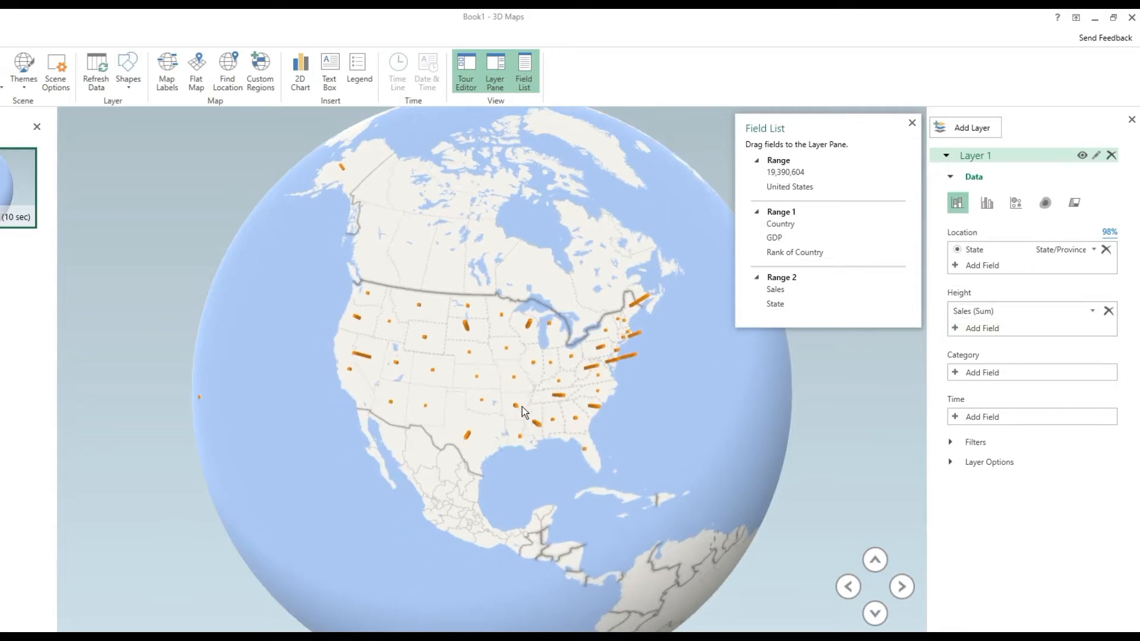
left_click(911, 123)
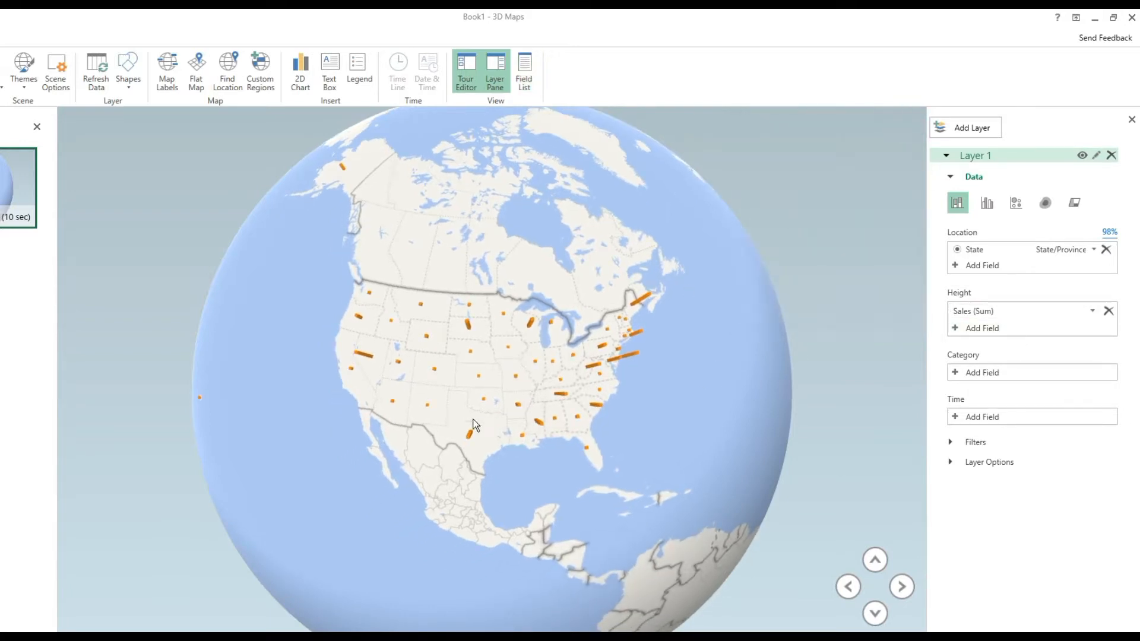
left_click_drag(505, 383, 525, 350)
scroll(513, 304, "up", 3)
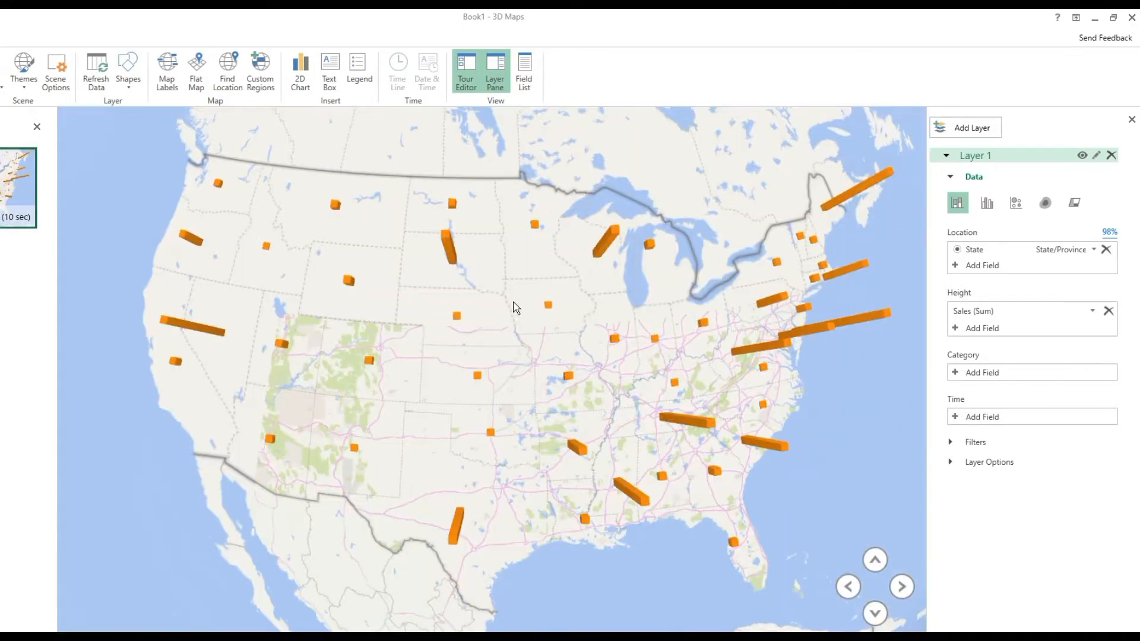
left_click_drag(522, 333, 499, 379)
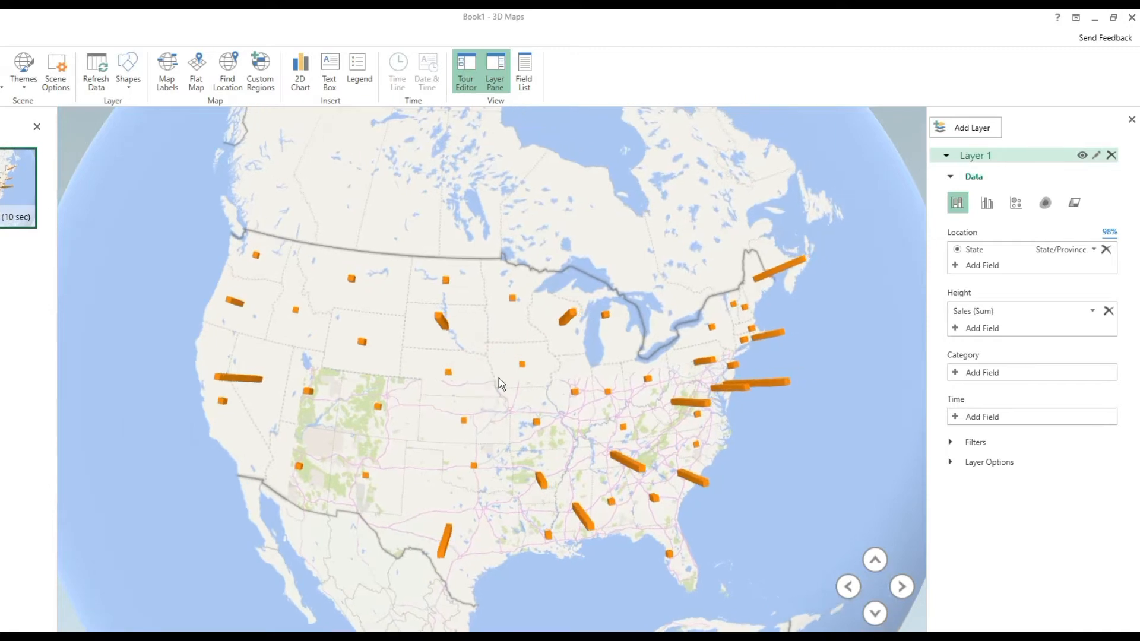
left_click_drag(573, 465, 387, 349)
left_click_drag(601, 379, 577, 383)
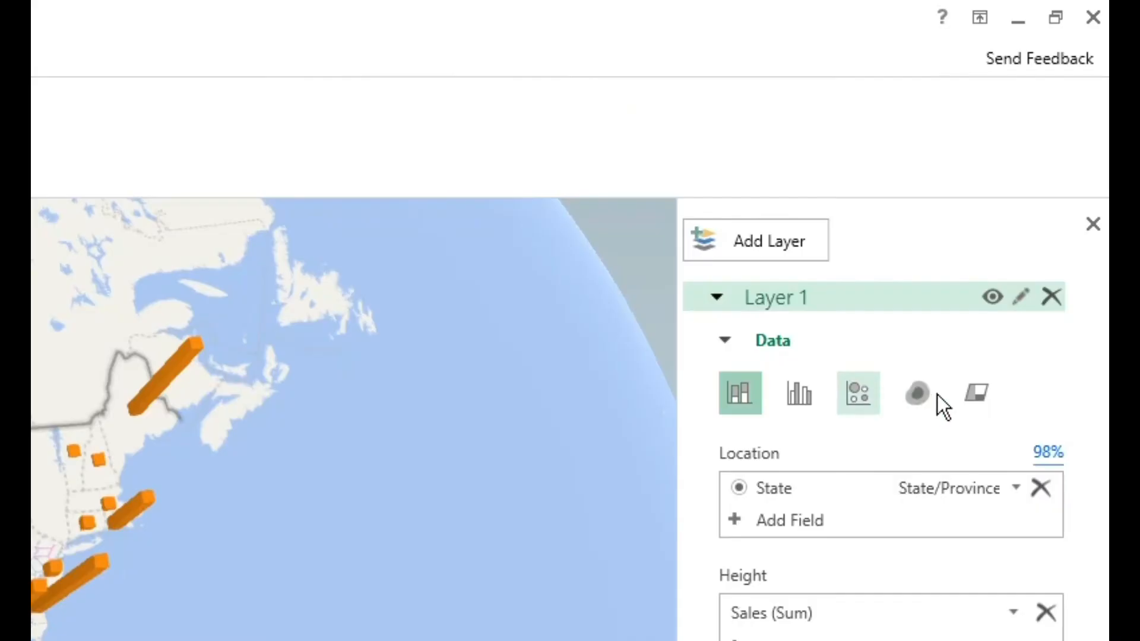
Change Layer 1's visualization to Region and check the sales of individual states such as Nevada, Texas, Maine and Vermont
left_click(969, 392)
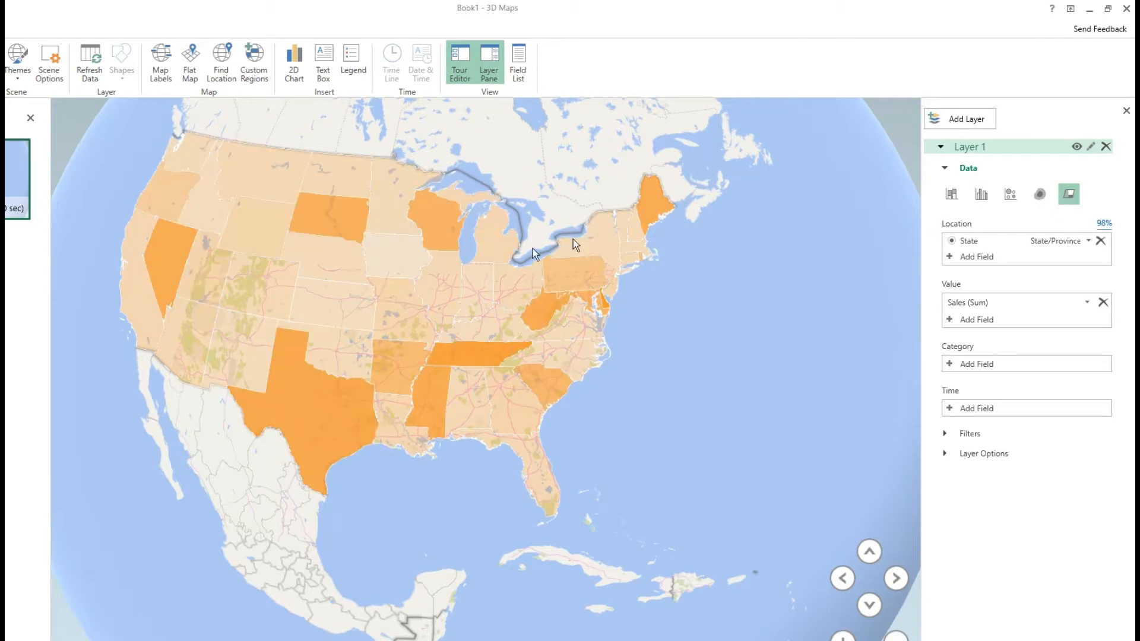
double_click(380, 321)
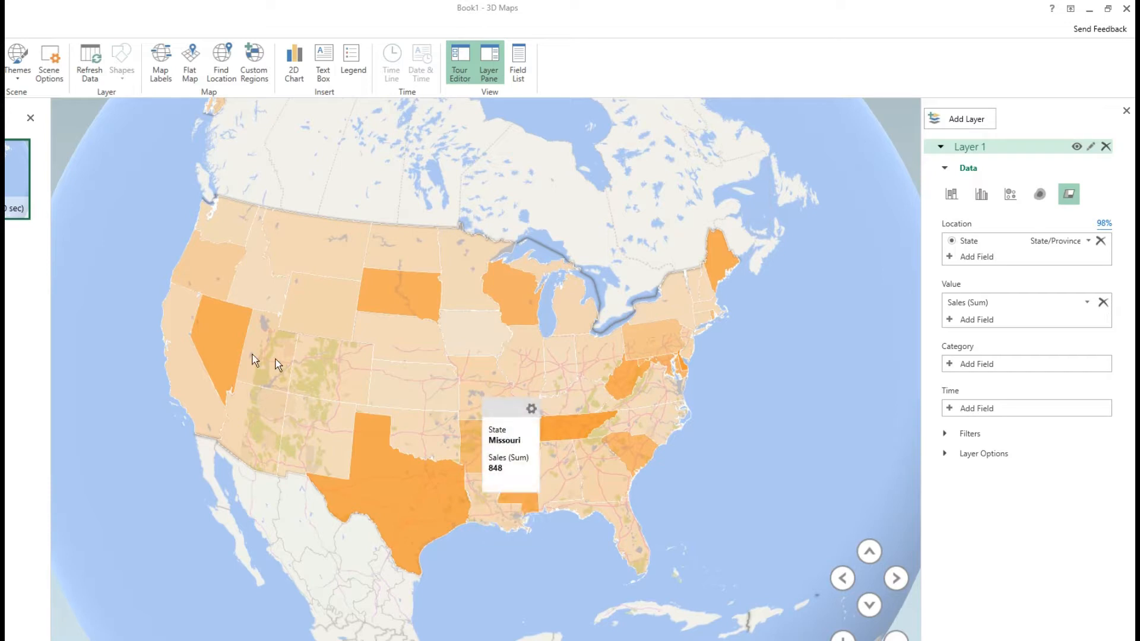
mouse_move(241, 356)
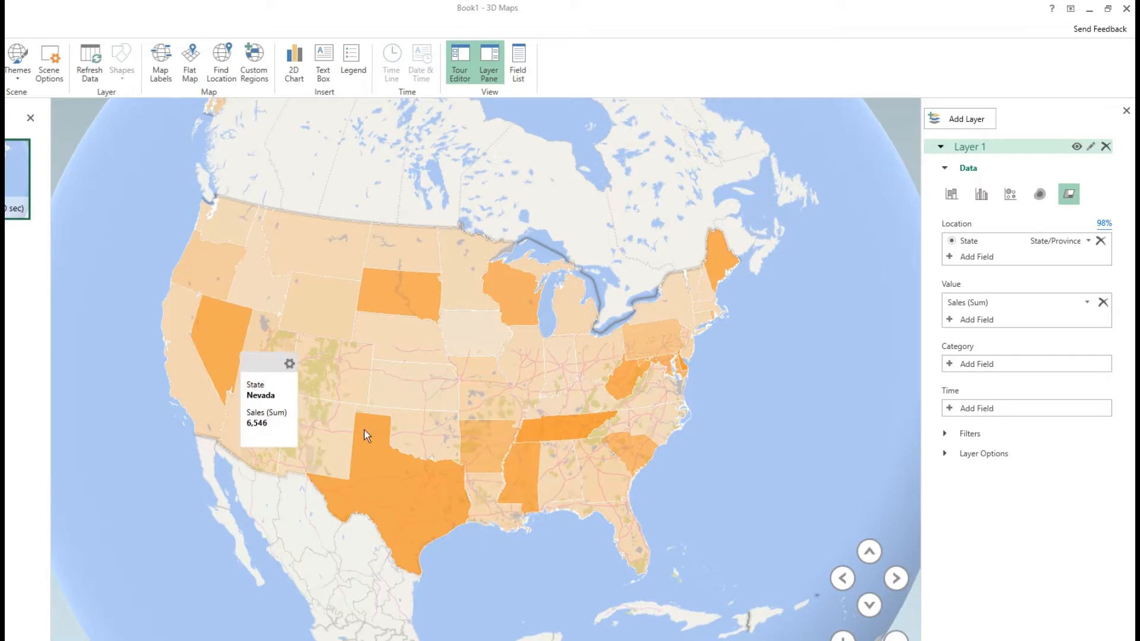
mouse_move(418, 488)
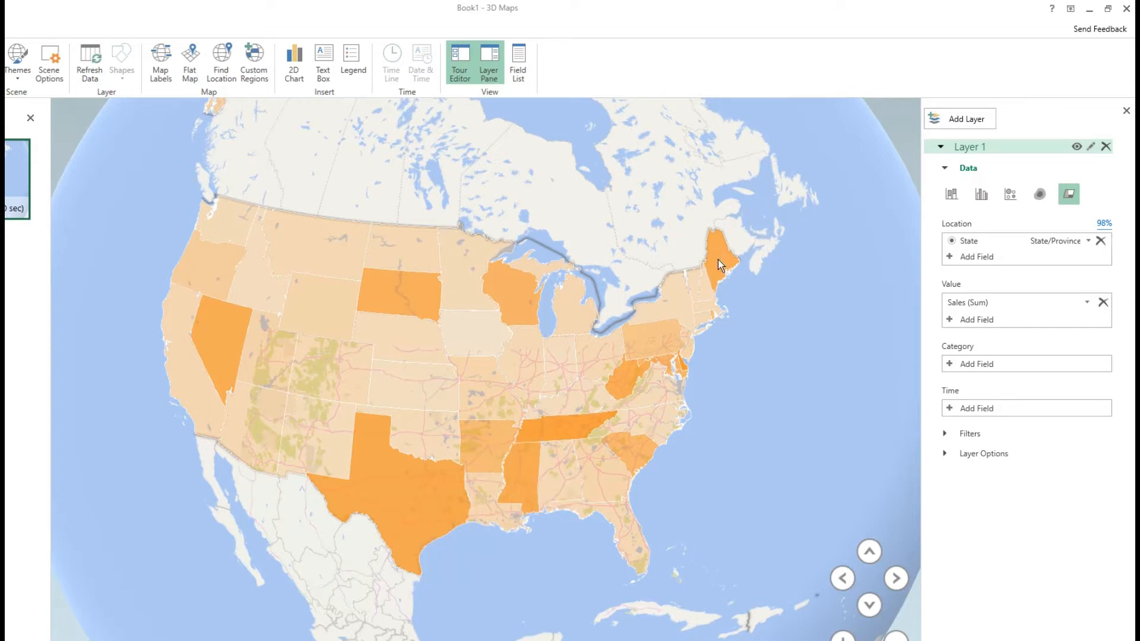
mouse_move(719, 265)
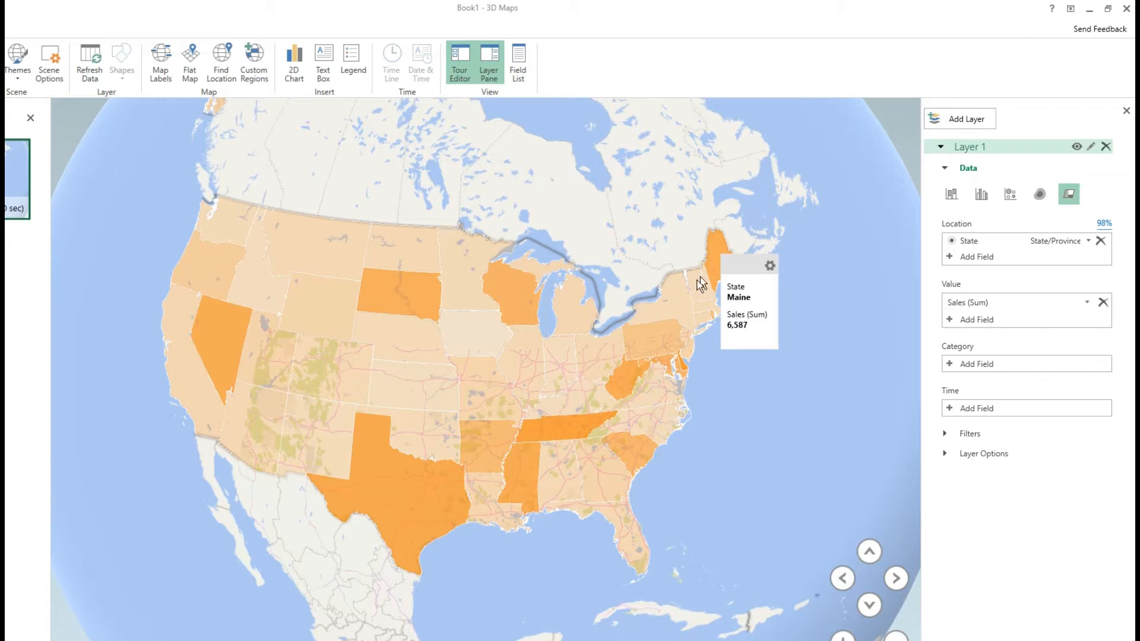
mouse_move(694, 289)
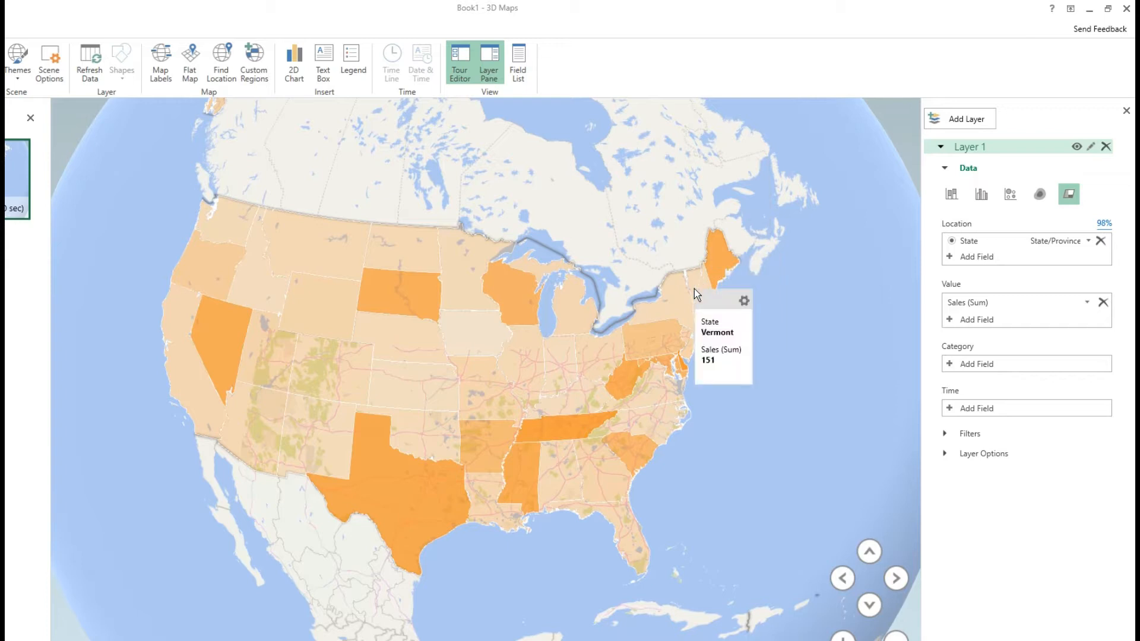
left_click_drag(427, 387, 478, 395)
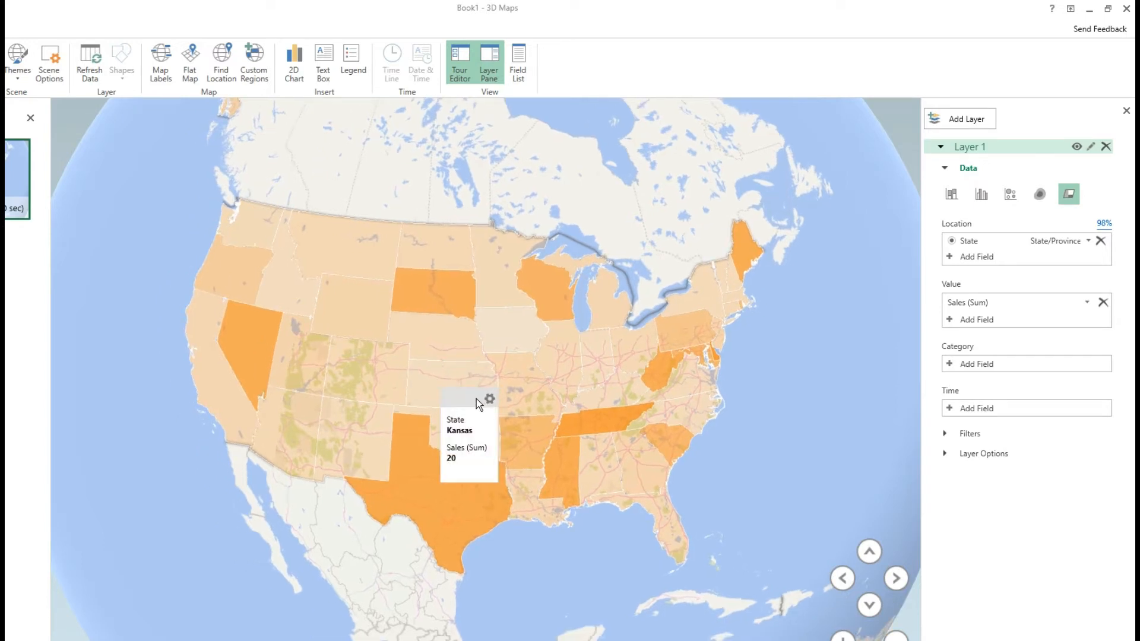
left_click(751, 379)
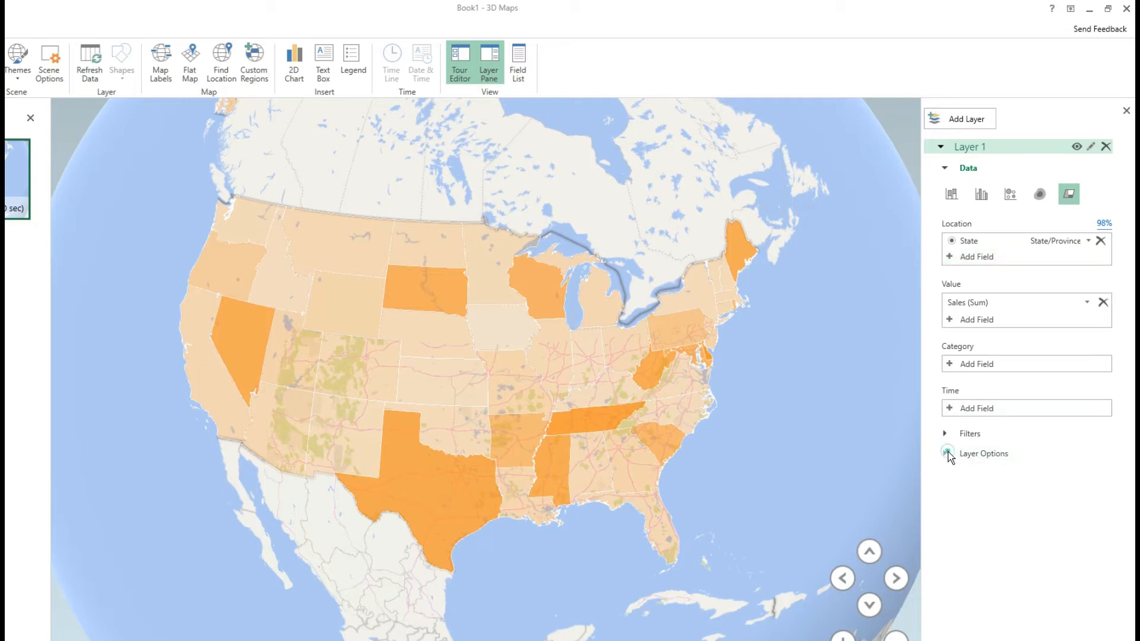
In Layer 1's options, set the color scale to 27% and the Sales (Sum) color to green, trying red first
left_click(949, 453)
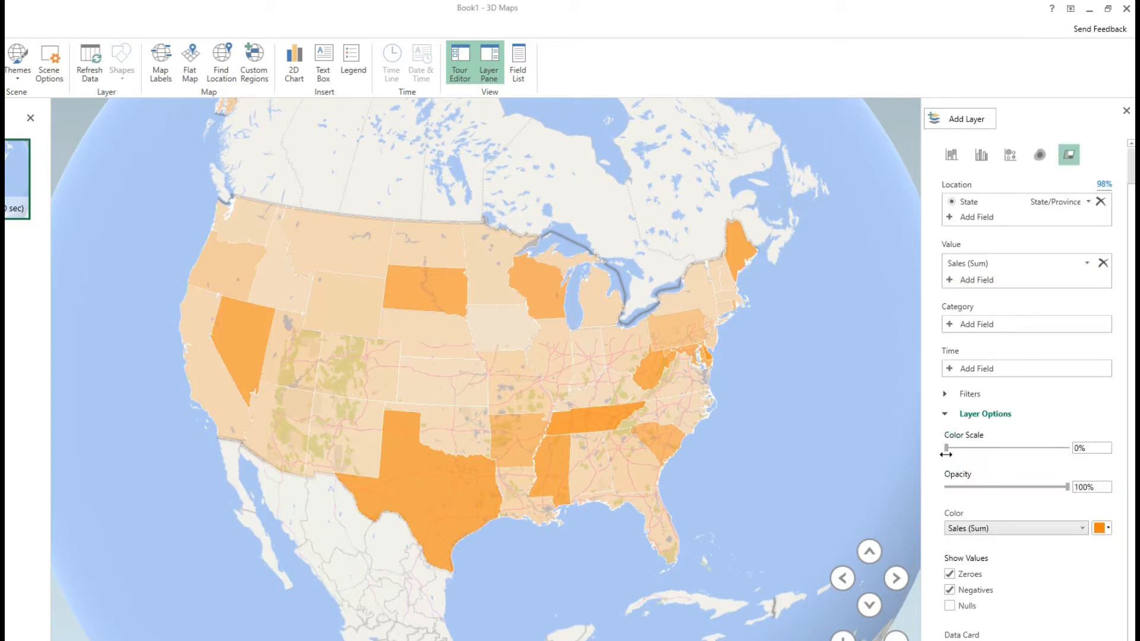
left_click_drag(946, 447, 979, 448)
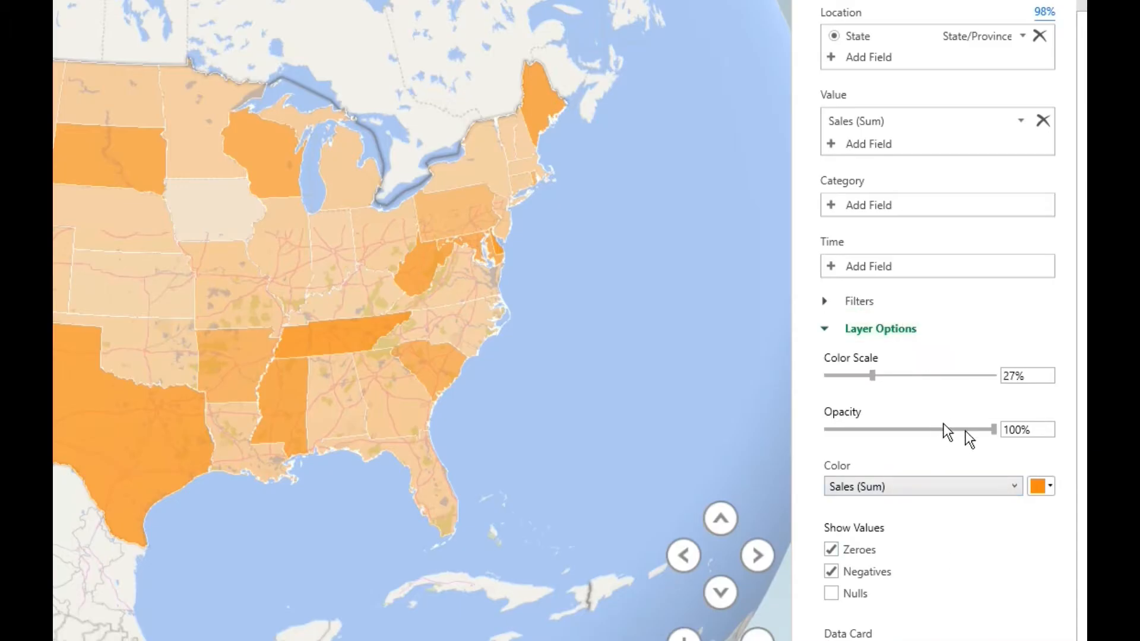
left_click(1041, 488)
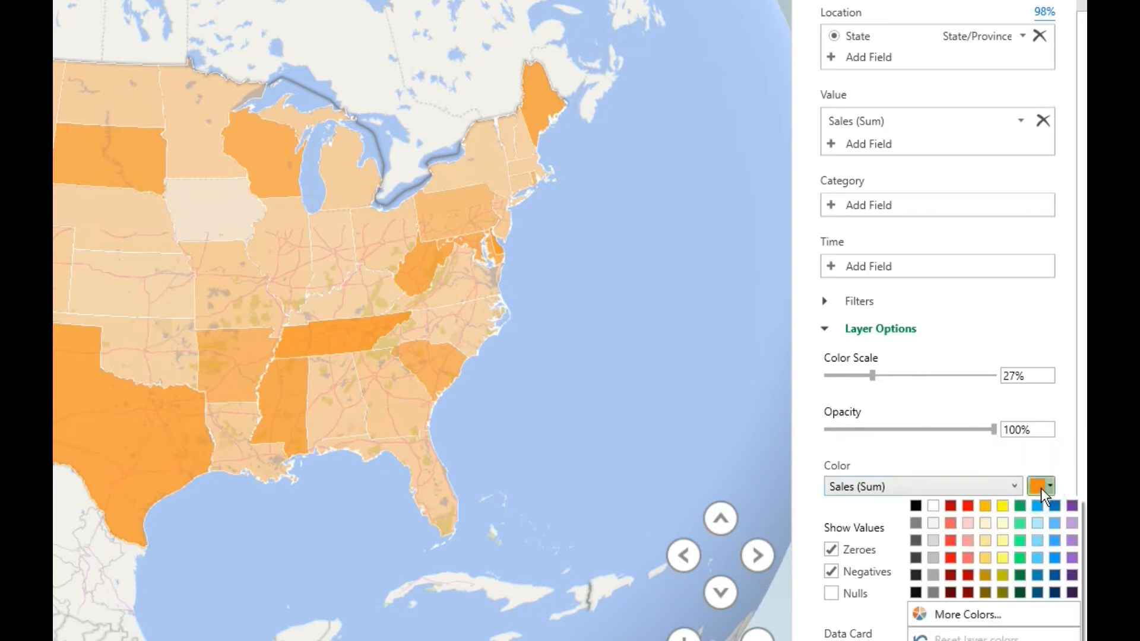
left_click(971, 508)
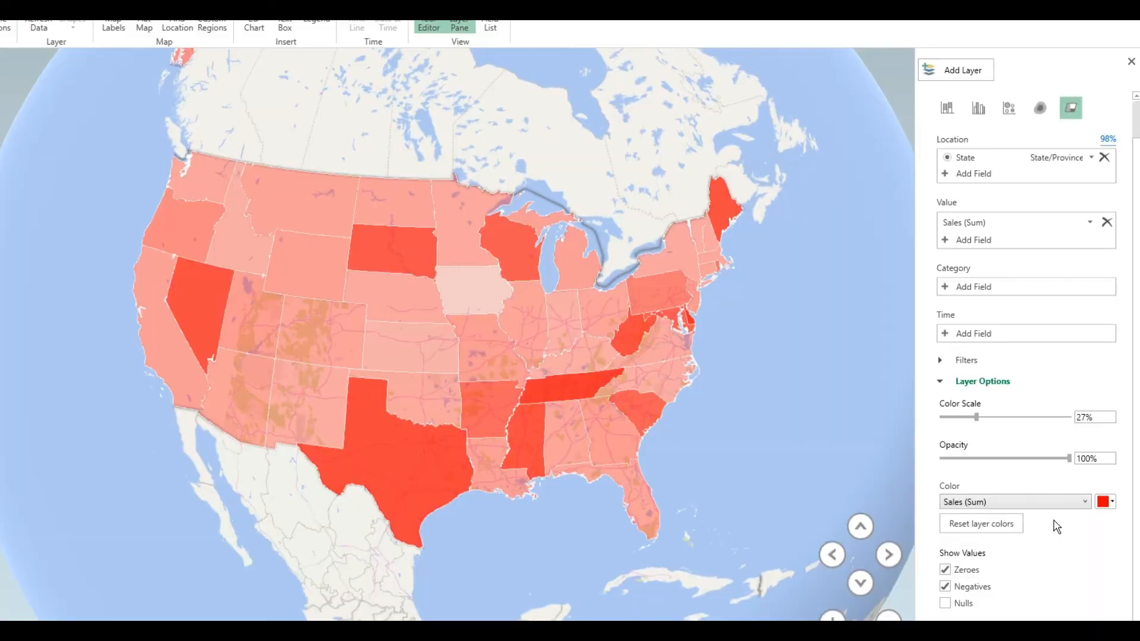
left_click(1109, 501)
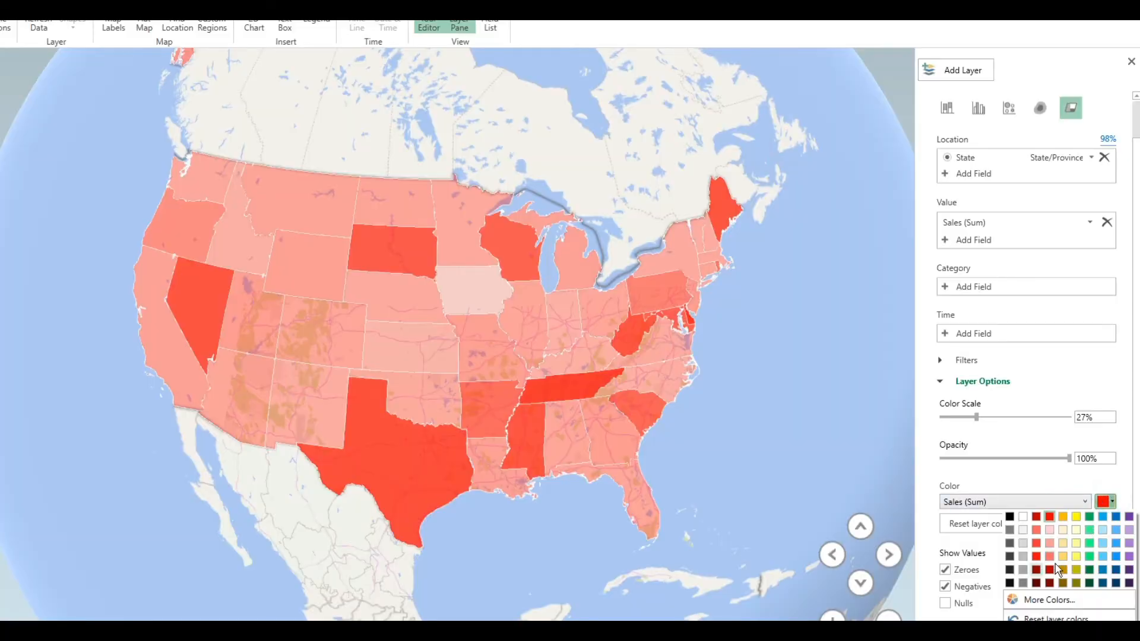
left_click(1088, 517)
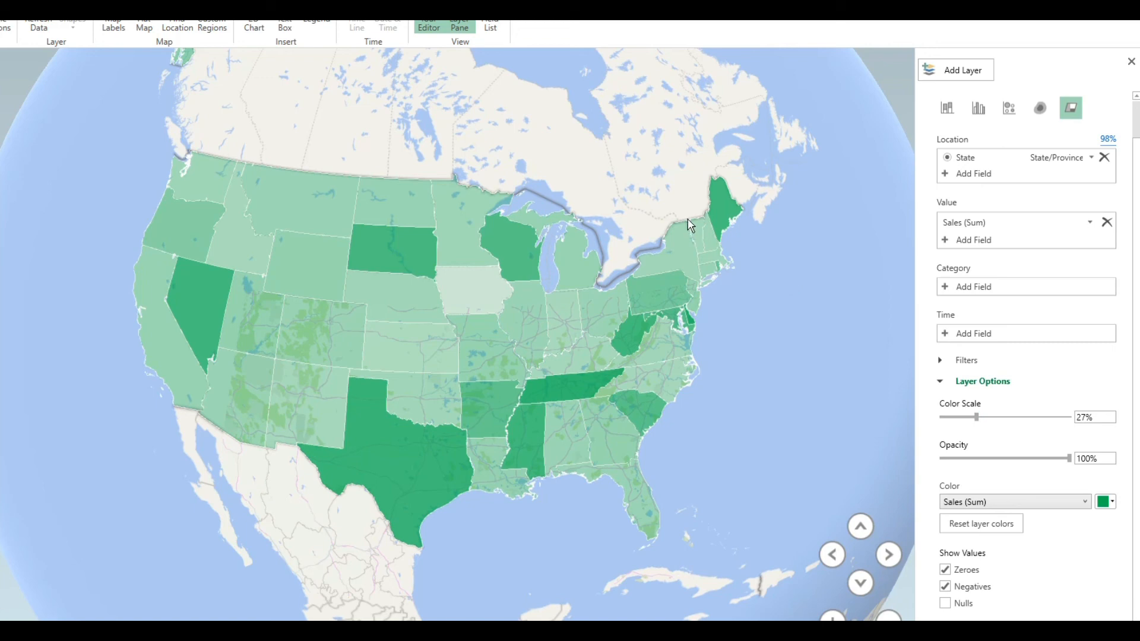
mouse_move(571, 399)
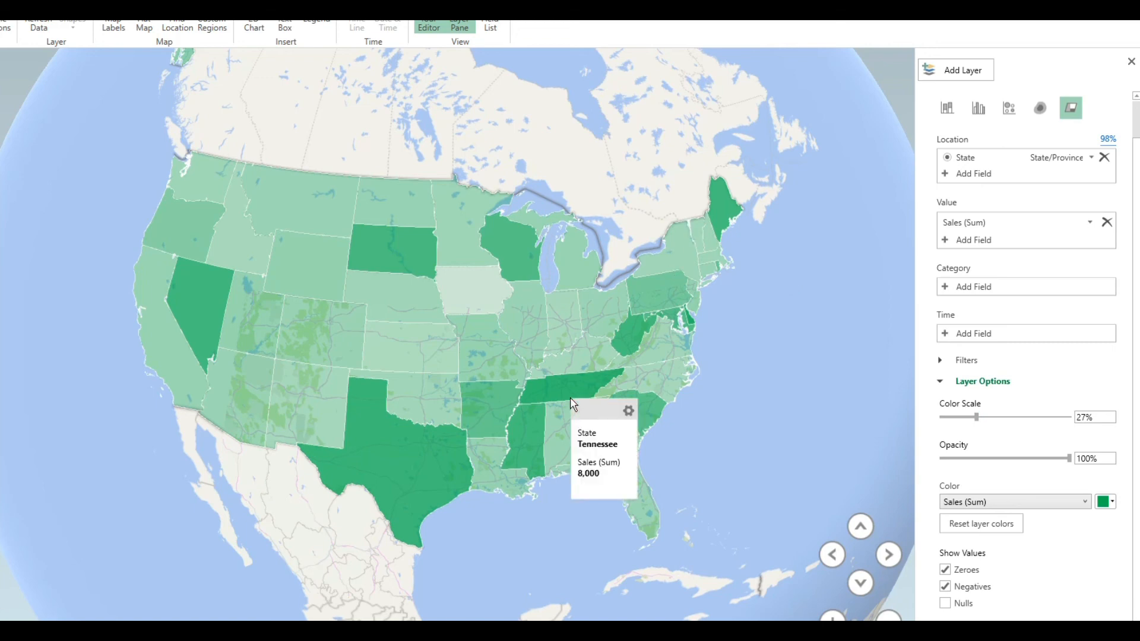